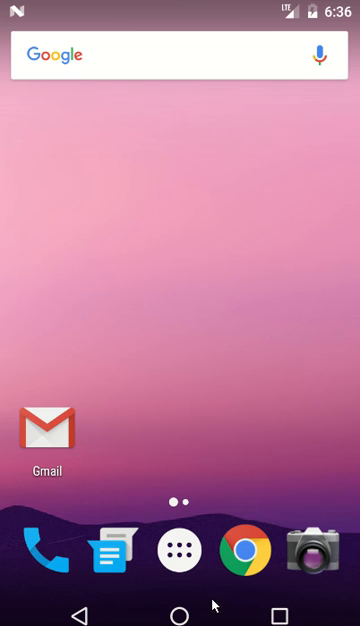
# - Show all installed apps in the Android launcher's app drawer
pyautogui.click(181, 552)
pyautogui.scroll(-2, 175, 560)
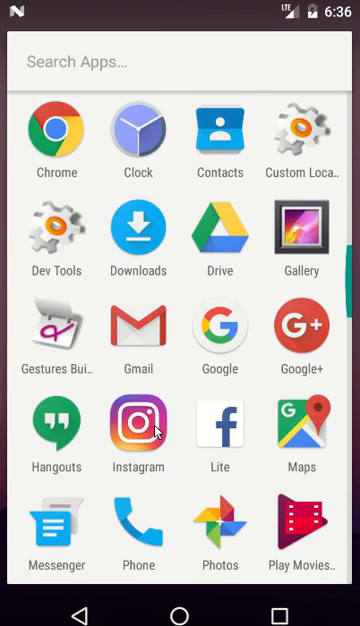
# - Launch Instagram and go to your own profile page
pyautogui.click(138, 425)
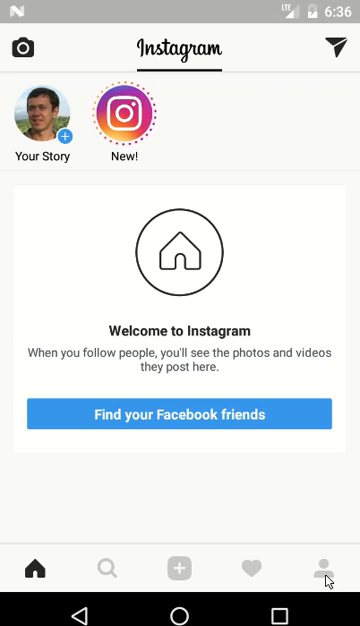
pyautogui.click(324, 569)
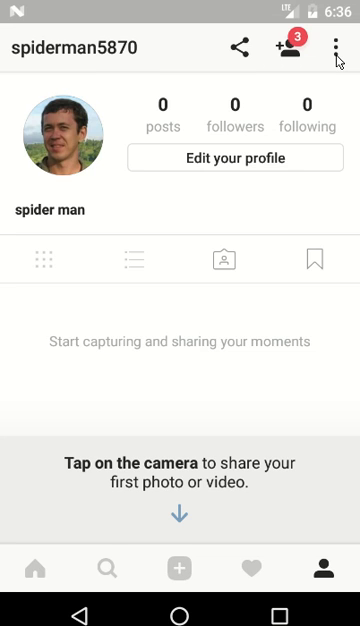
# - Bring up the account Options screen from the profile's three-dot menu
pyautogui.click(336, 50)
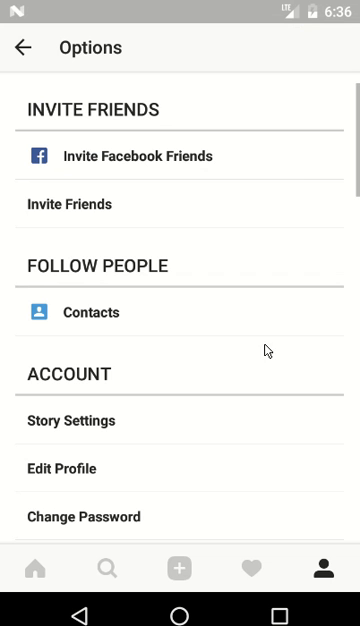
pyautogui.scroll(-3, 258, 472)
pyautogui.scroll(-3, 252, 497)
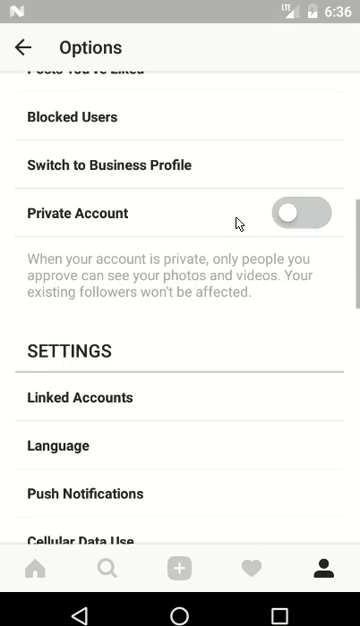
pyautogui.scroll(-4, 216, 505)
pyautogui.scroll(-1, 180, 320)
pyautogui.scroll(-3, 185, 200)
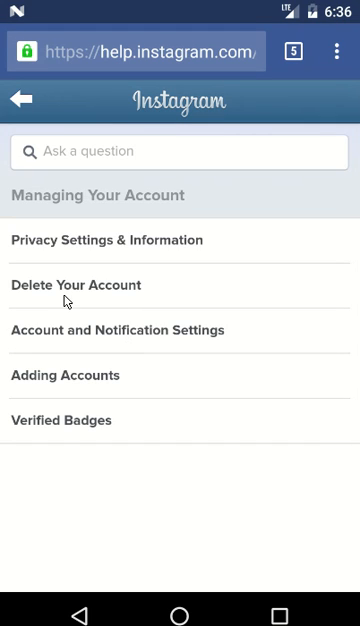
# - Follow the Delete Your Account help topic to Instagram's web Delete Your Account page
pyautogui.click(62, 301)
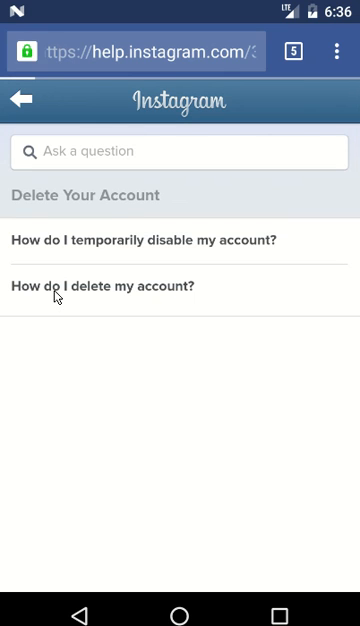
pyautogui.scroll(-3, 187, 300)
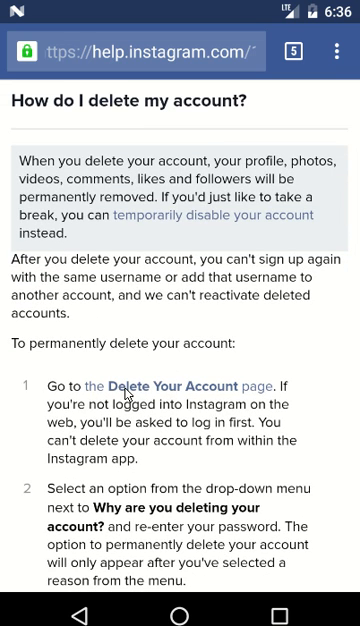
pyautogui.click(127, 392)
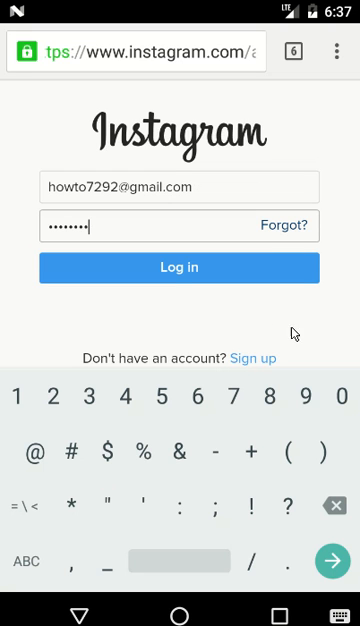
# - Log in to Instagram on the web with the filled-in email and password
pyautogui.click(220, 272)
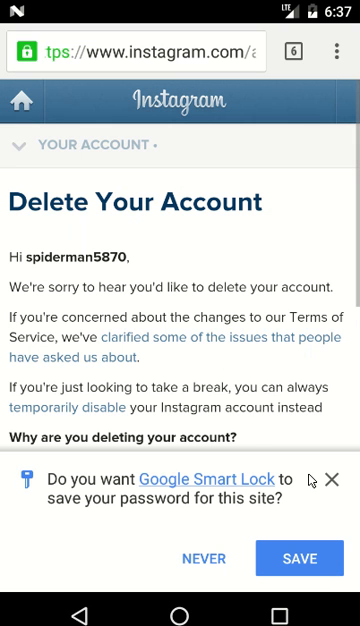
# - Dismiss the save-password prompt and choose Privacy concerns as the deletion reason
pyautogui.click(332, 479)
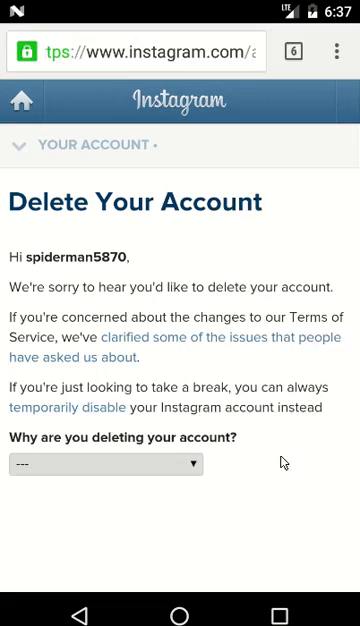
pyautogui.scroll(-2, 283, 462)
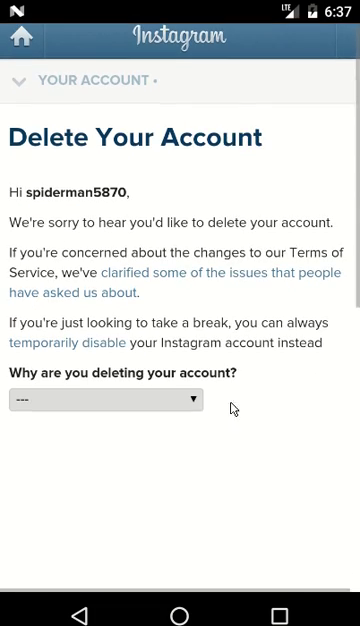
pyautogui.click(172, 410)
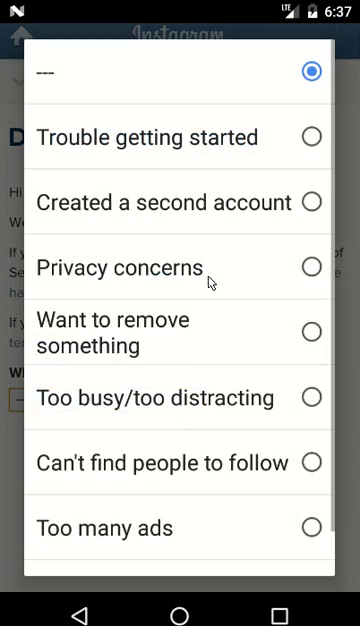
pyautogui.click(210, 268)
pyautogui.scroll(-2, 296, 440)
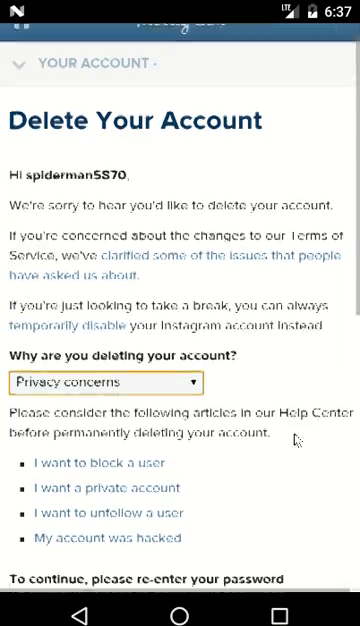
pyautogui.scroll(-3, 296, 440)
pyautogui.scroll(-2, 285, 300)
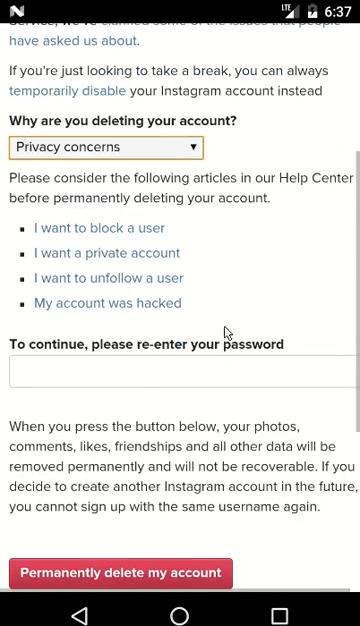
# - Re-enter the password and confirm permanent deletion so the account is removed
pyautogui.click(120, 372)
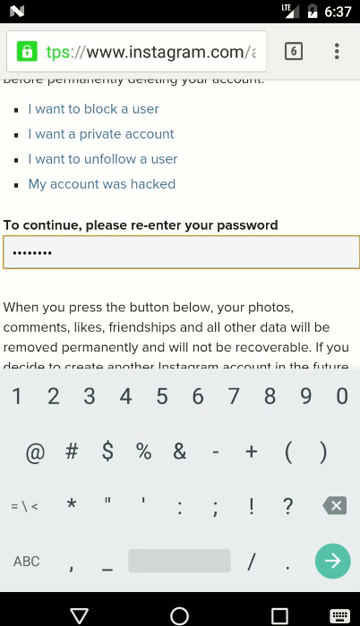
pyautogui.press('Escape')
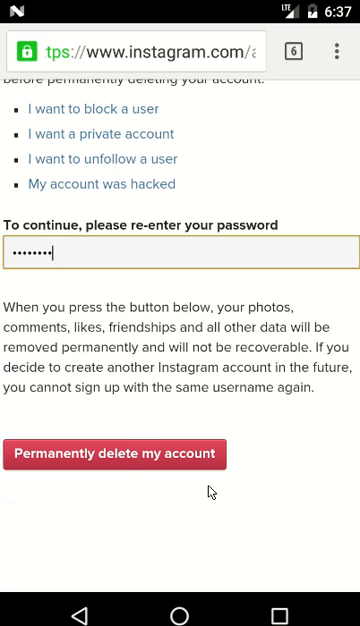
pyautogui.click(101, 467)
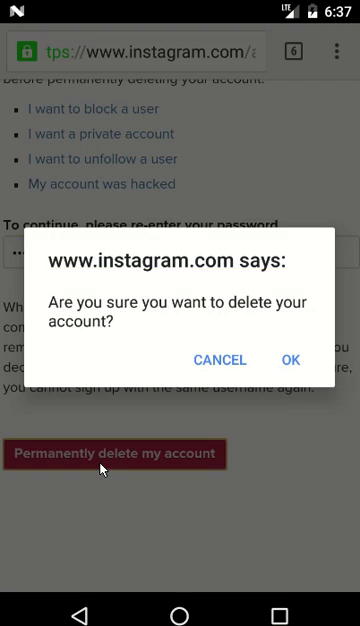
pyautogui.click(291, 360)
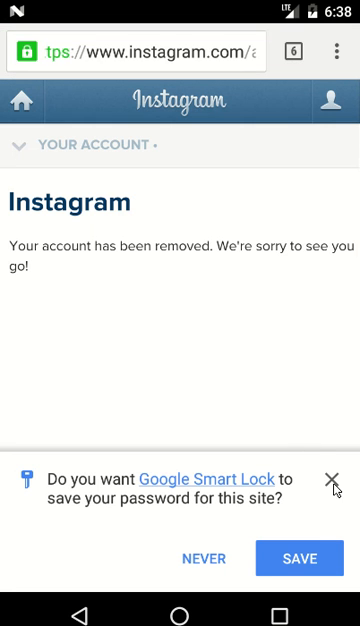
pyautogui.click(332, 479)
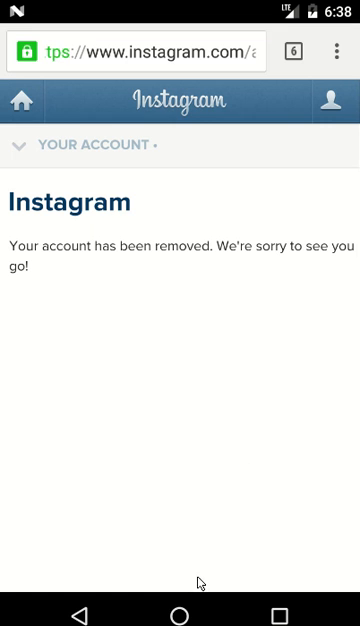
# - Return home, reopen Instagram from the app drawer and navigate back to the home feed
pyautogui.click(179, 616)
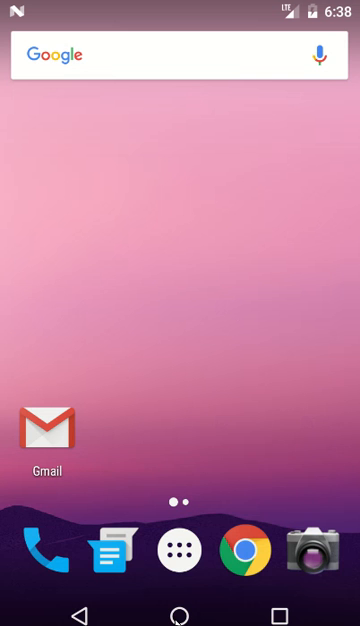
pyautogui.click(179, 551)
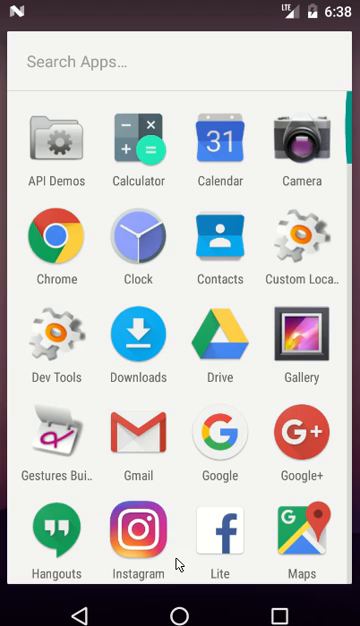
pyautogui.click(138, 530)
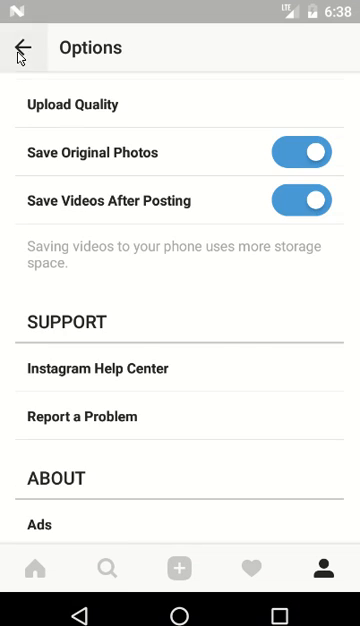
pyautogui.click(22, 48)
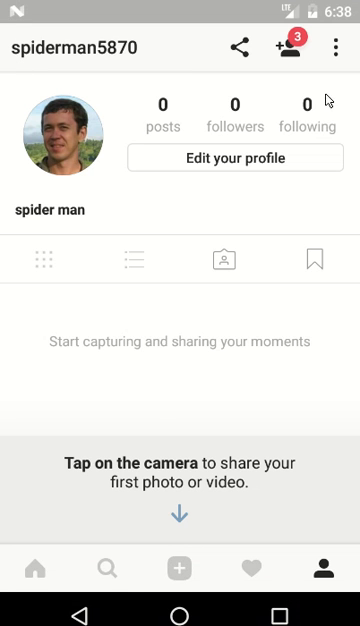
pyautogui.click(34, 568)
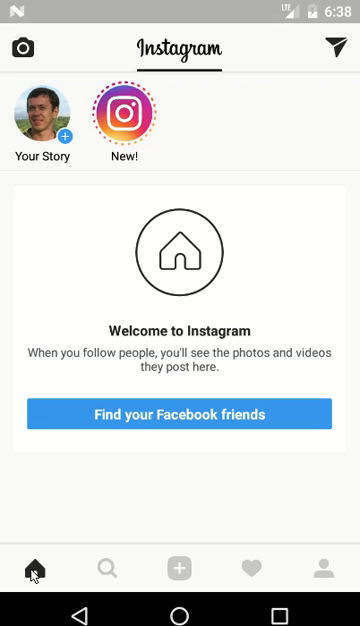